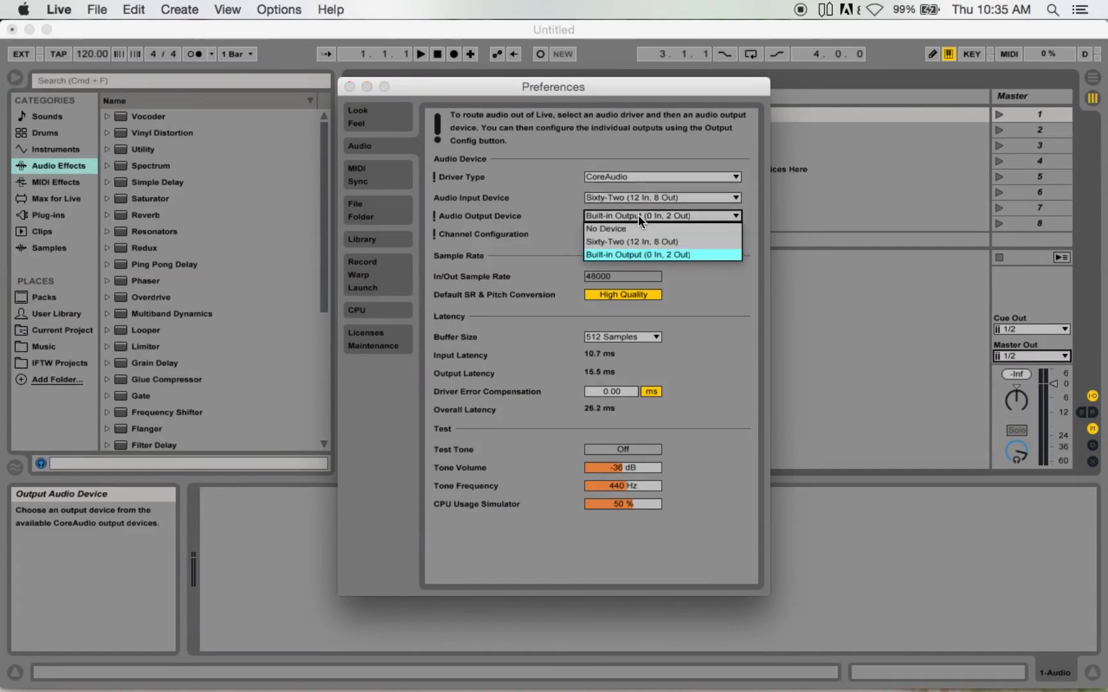
Step: Set the audio output device to Sixty-Two (12 In, 8 Out), accept the output and input channel configurations, and close the preferences
click(632, 245)
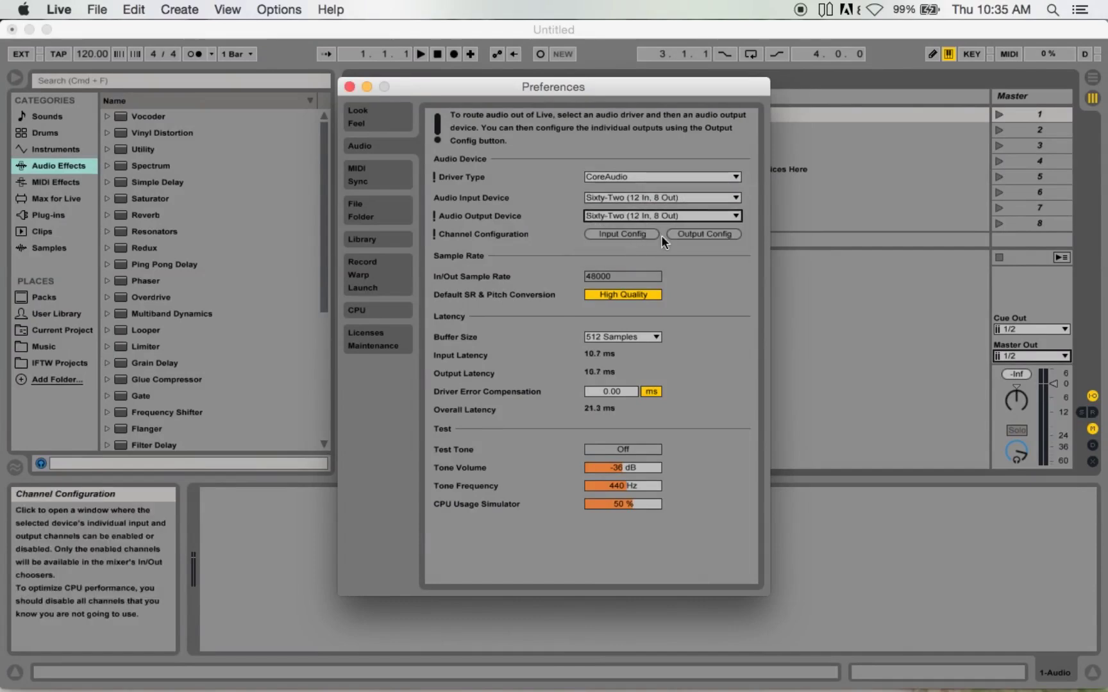
click(698, 234)
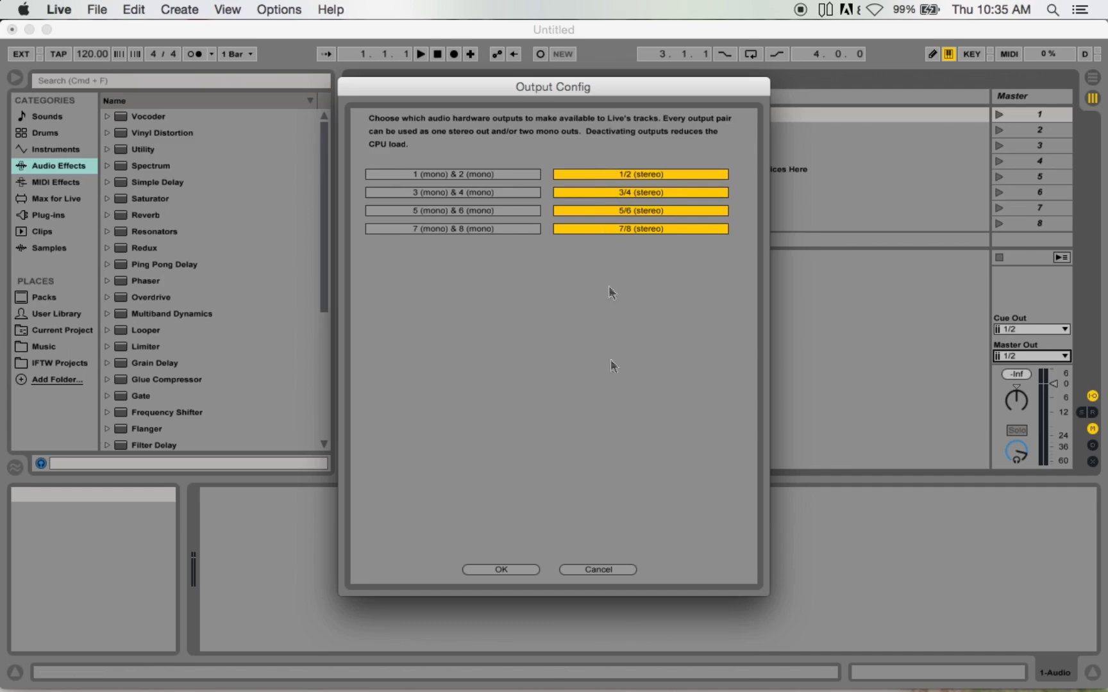
click(506, 569)
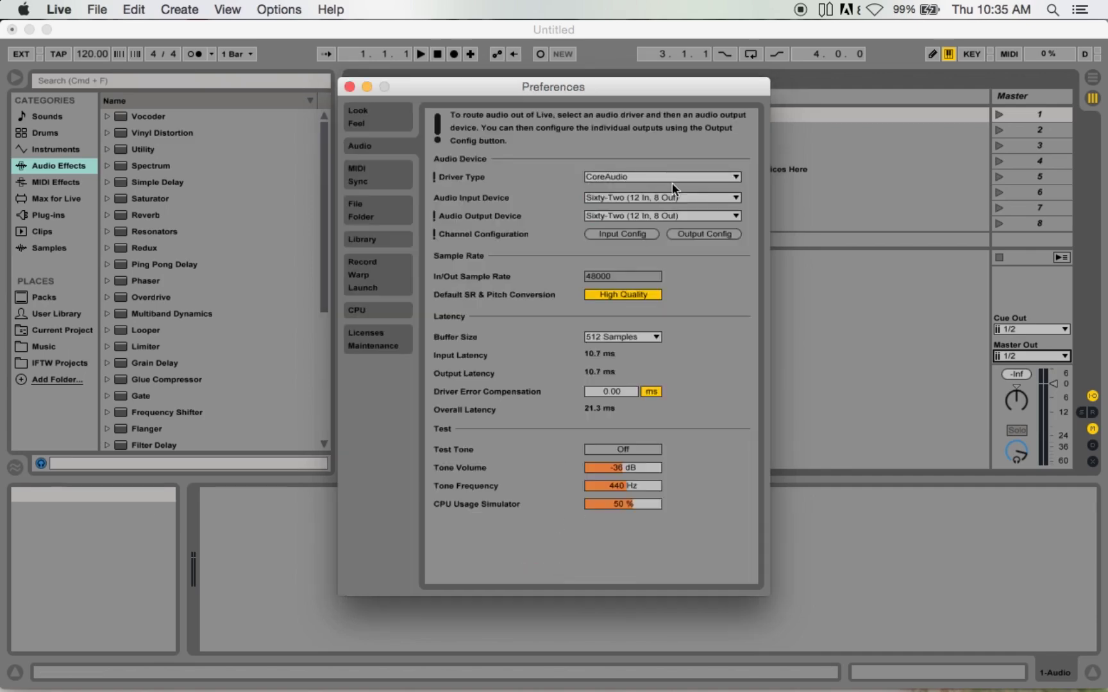
click(628, 230)
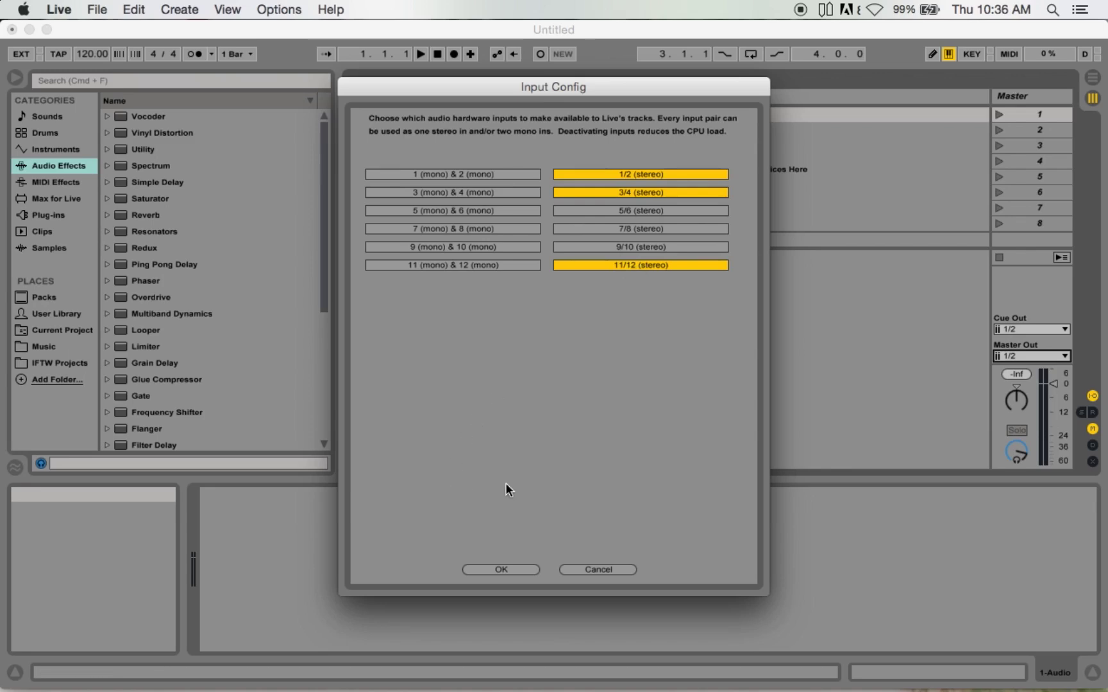
click(503, 569)
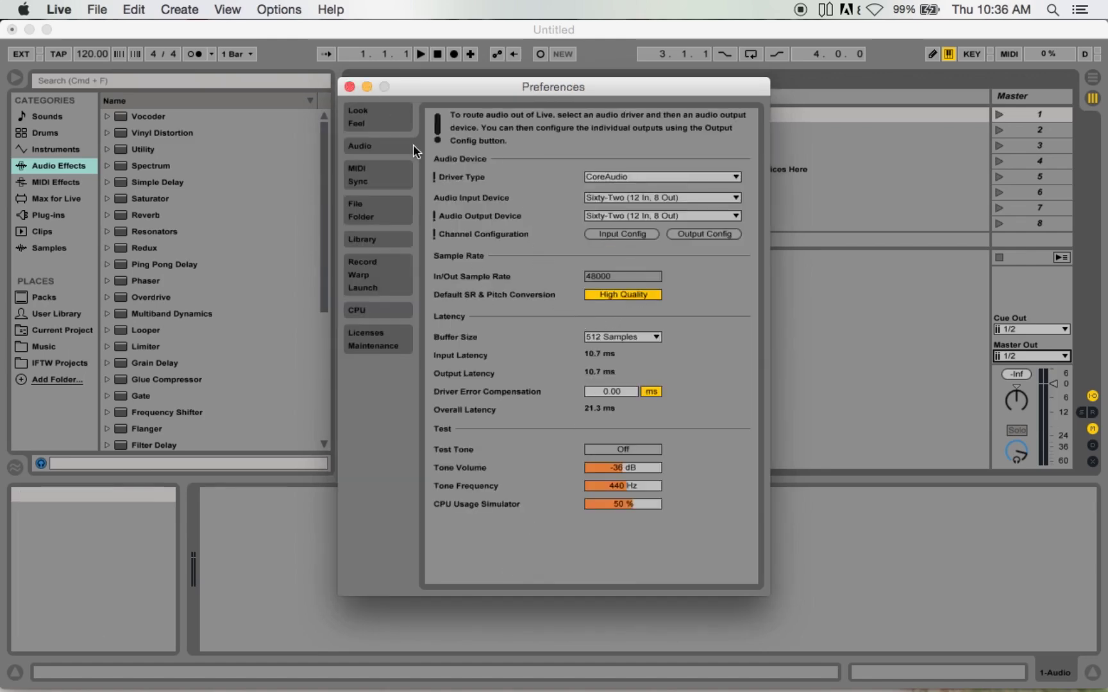
click(349, 88)
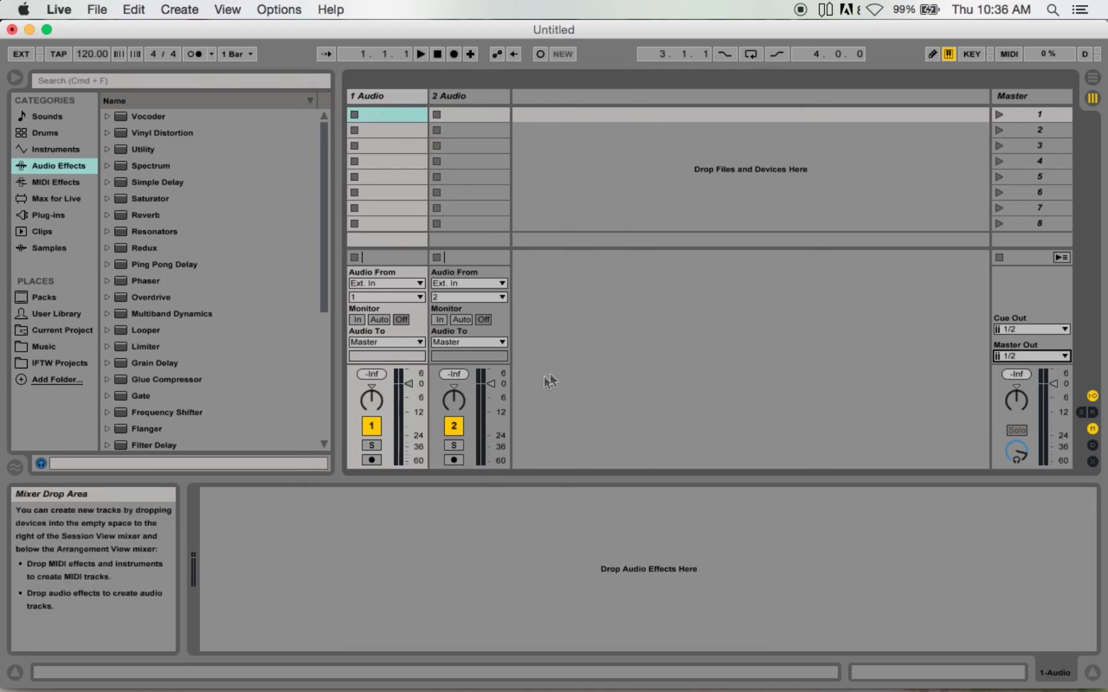
Step: Set the first audio track's external input to stereo pair 1/2 and rename the track Left Turntable
click(397, 297)
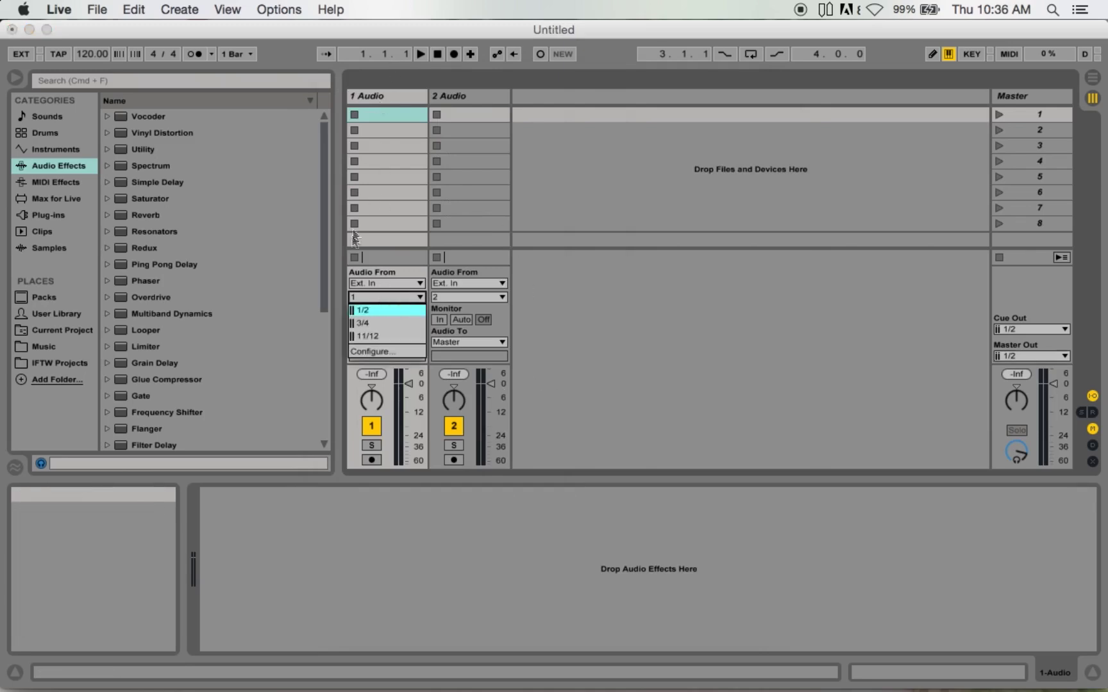
click(372, 310)
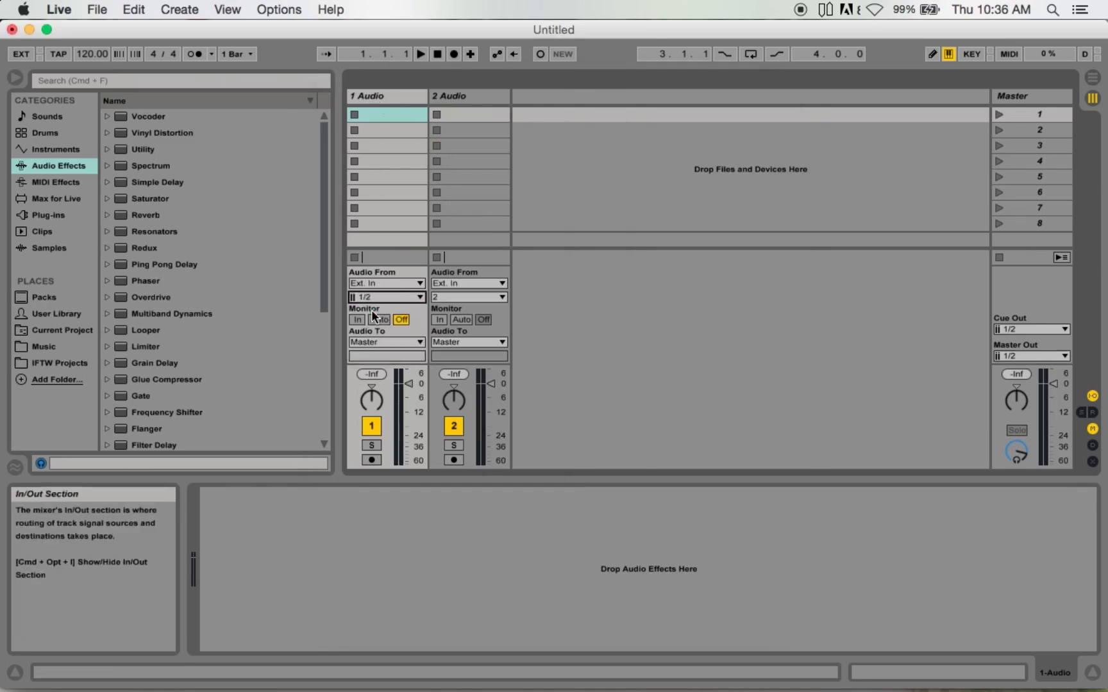
click(372, 97)
right_click(372, 96)
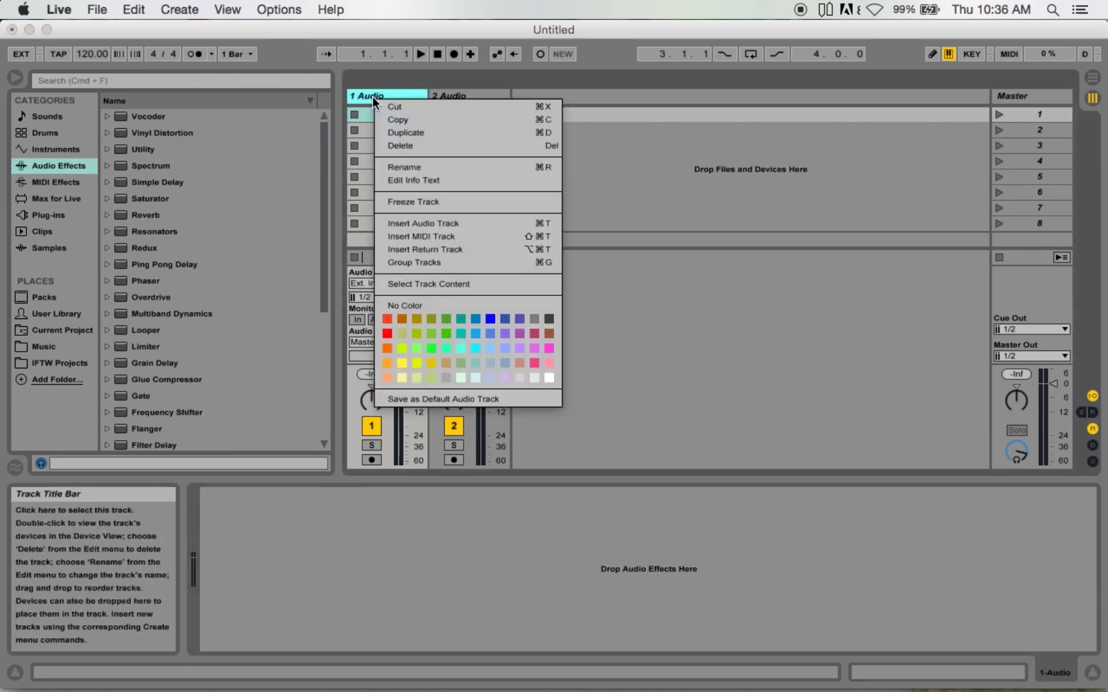
click(423, 167)
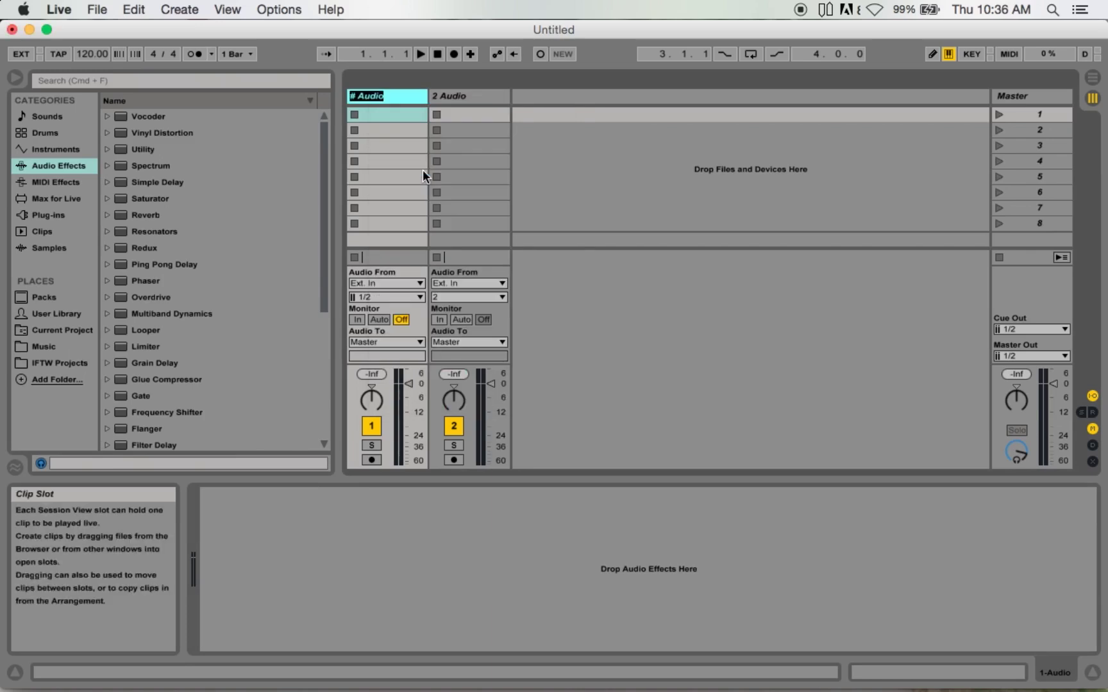
text(Left Turntable)
Step: Rename the second audio track Right Turntable and set its external input to stereo pair 3/4, keeping Left Turntable on 1/2
click(460, 100)
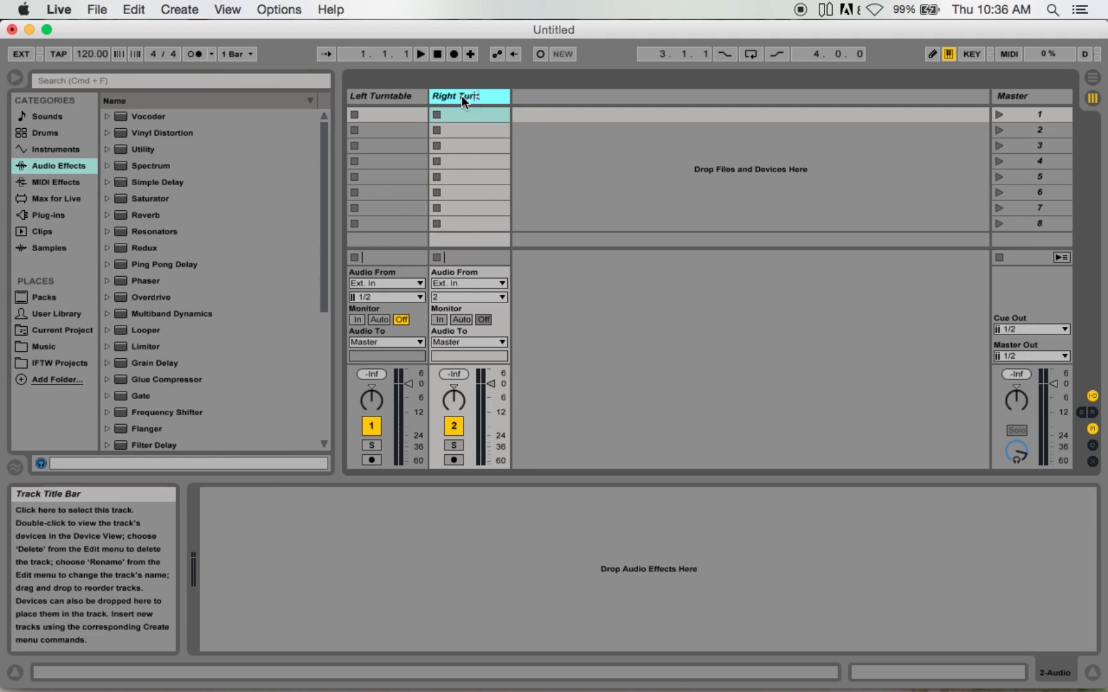
text(ble)
key(Return)
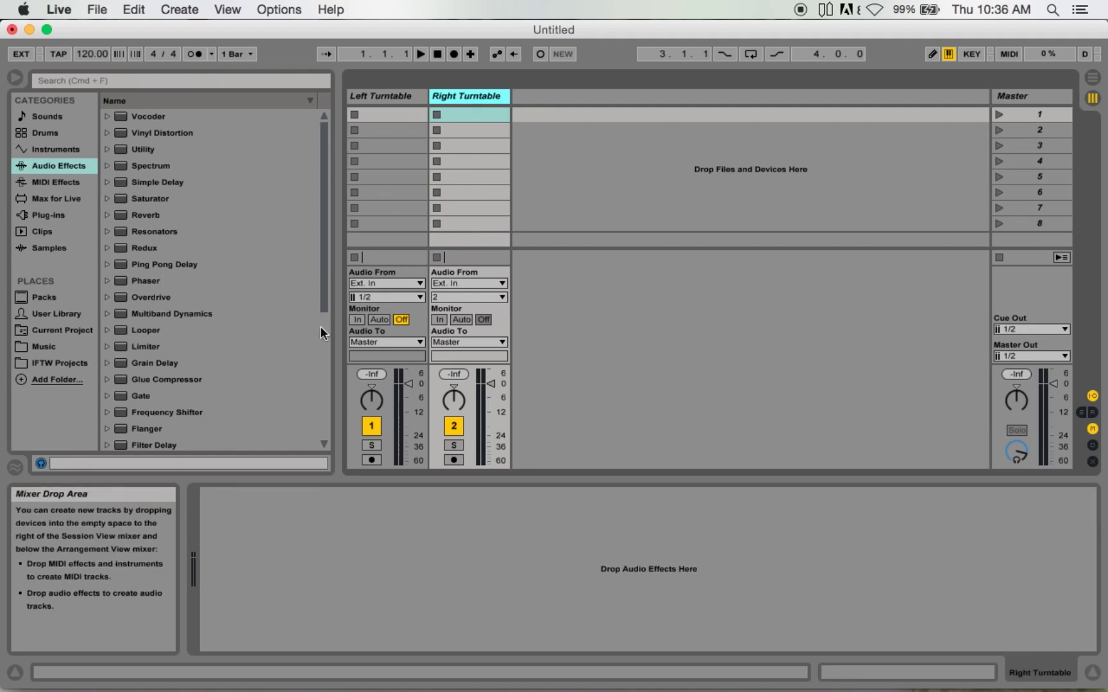
click(380, 297)
click(374, 309)
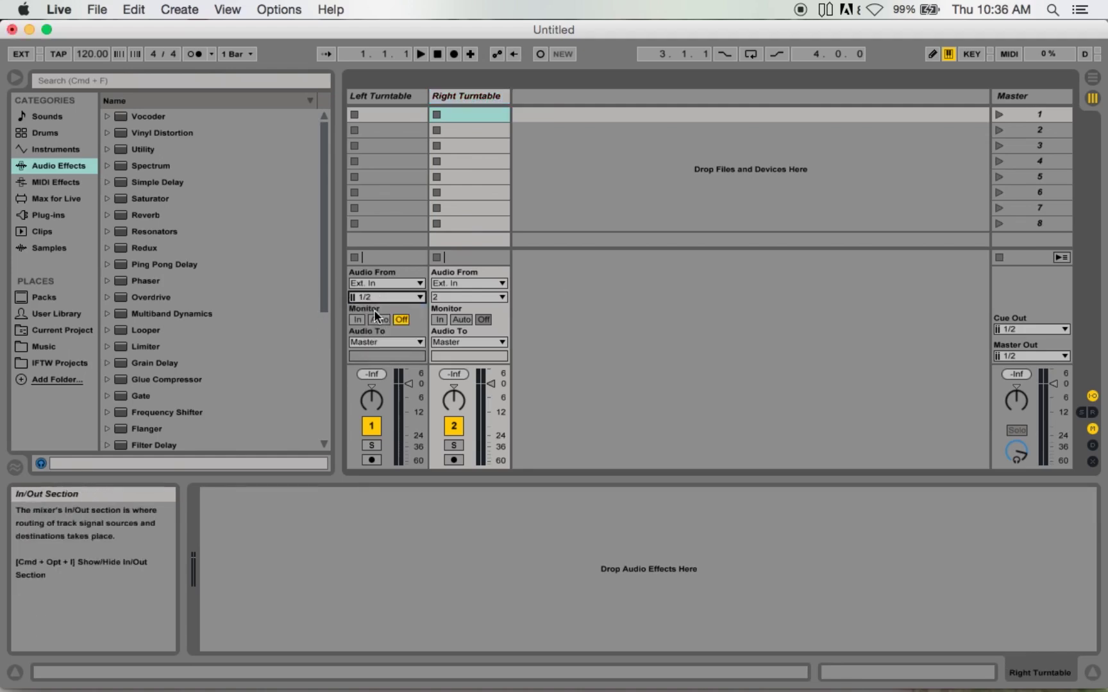
click(469, 296)
click(460, 322)
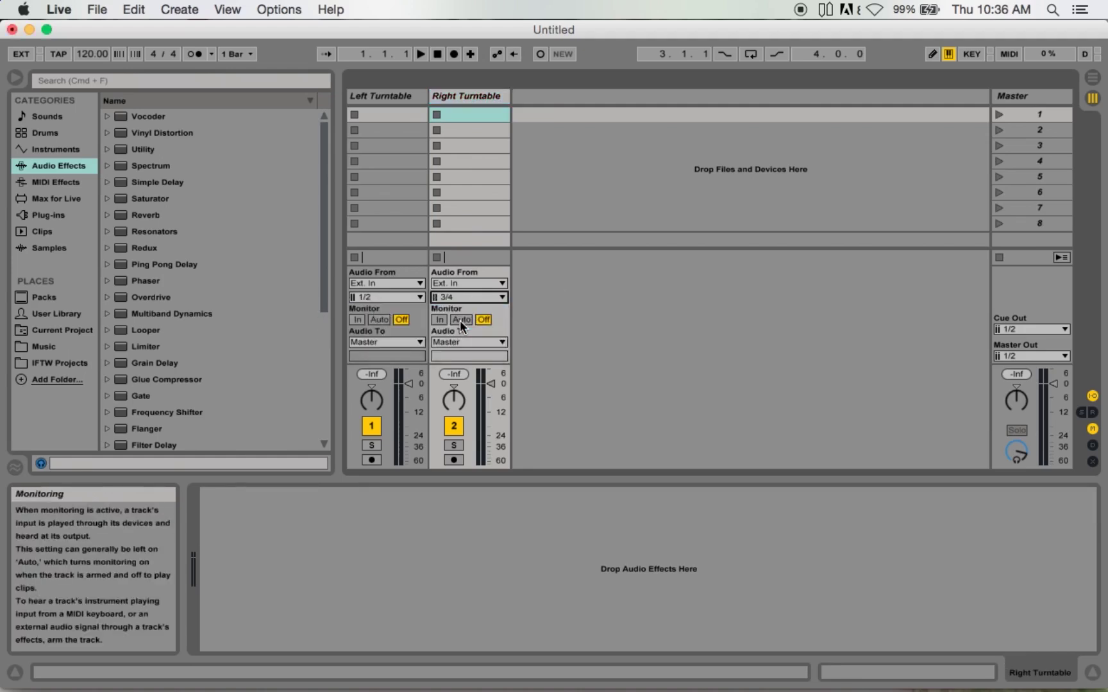
Step: Arm both turntable tracks for recording and route Master Out and Cue Out to outputs 5/6
click(372, 460)
click(454, 461)
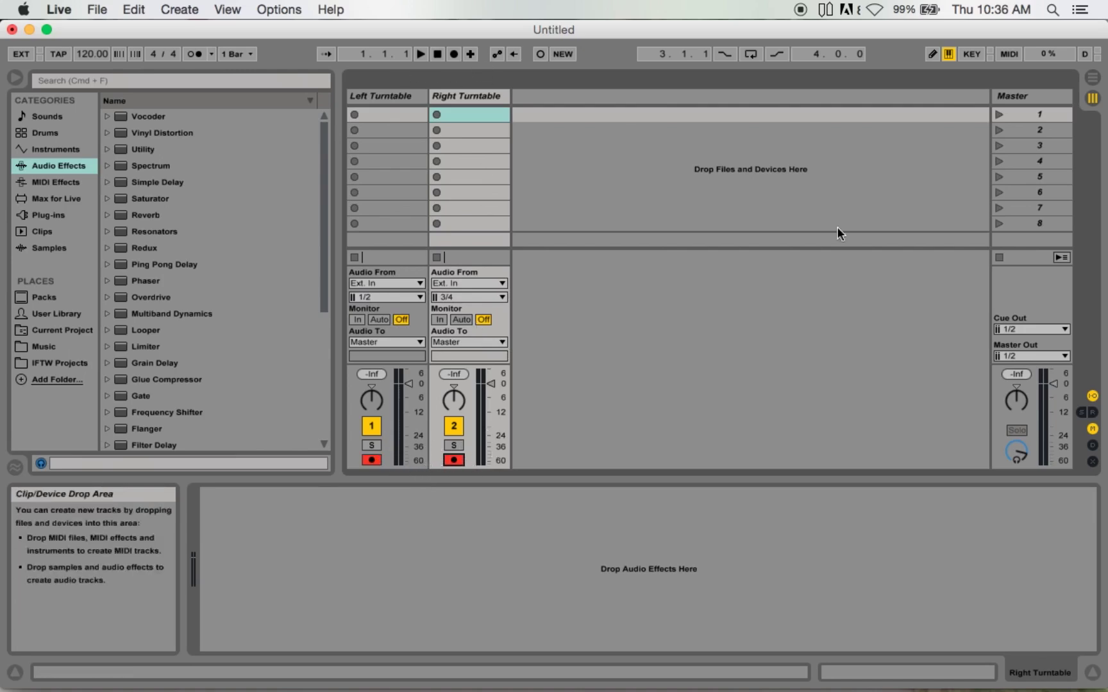
click(1015, 357)
click(1008, 395)
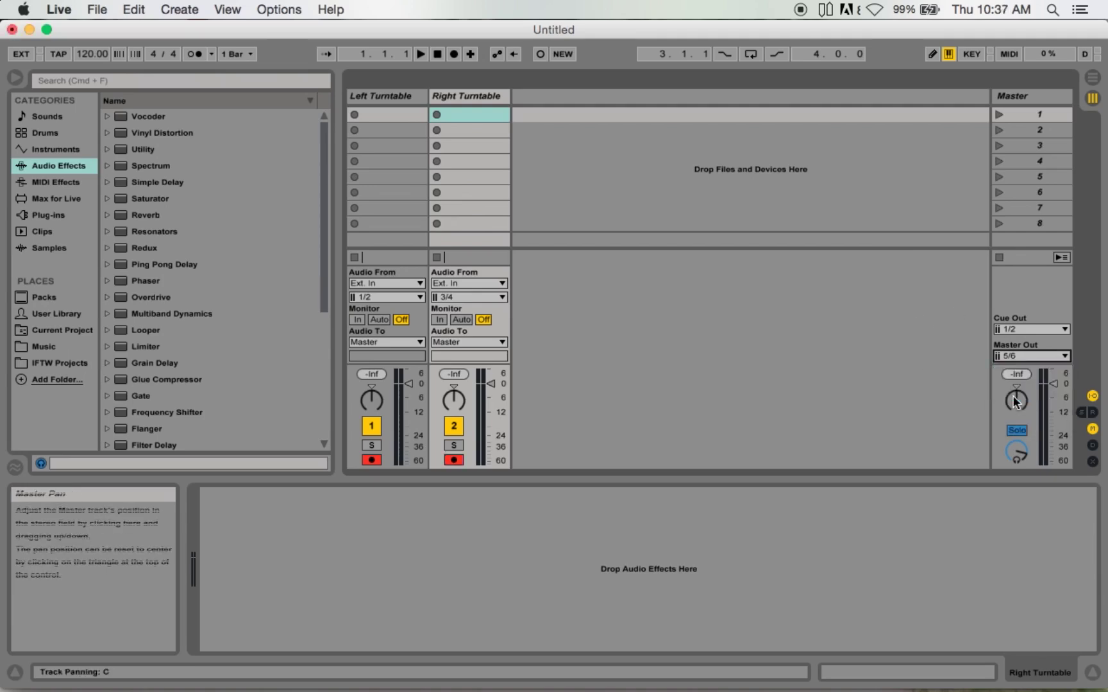
click(1029, 328)
click(1016, 363)
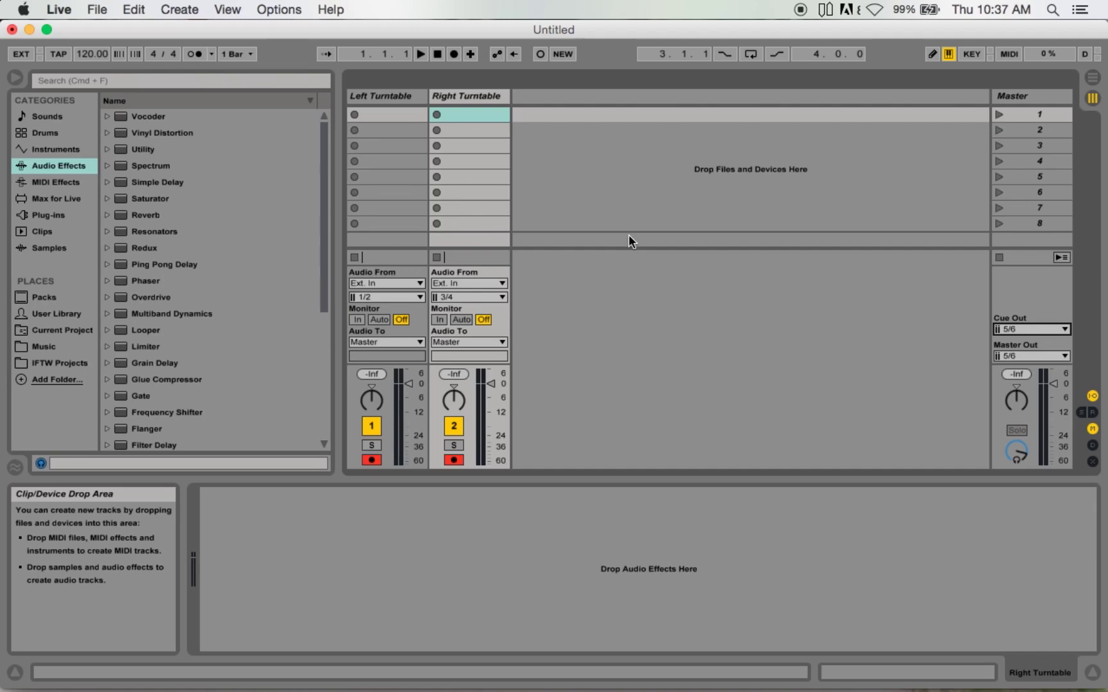
Step: Switch to Serato DJ to look over the two loaded decks, and return to Ableton Live
key(super+Tab)
key(super+Tab)
key(super+Tab)
key(super+Tab)
key(super+Tab)
key(super+Tab)
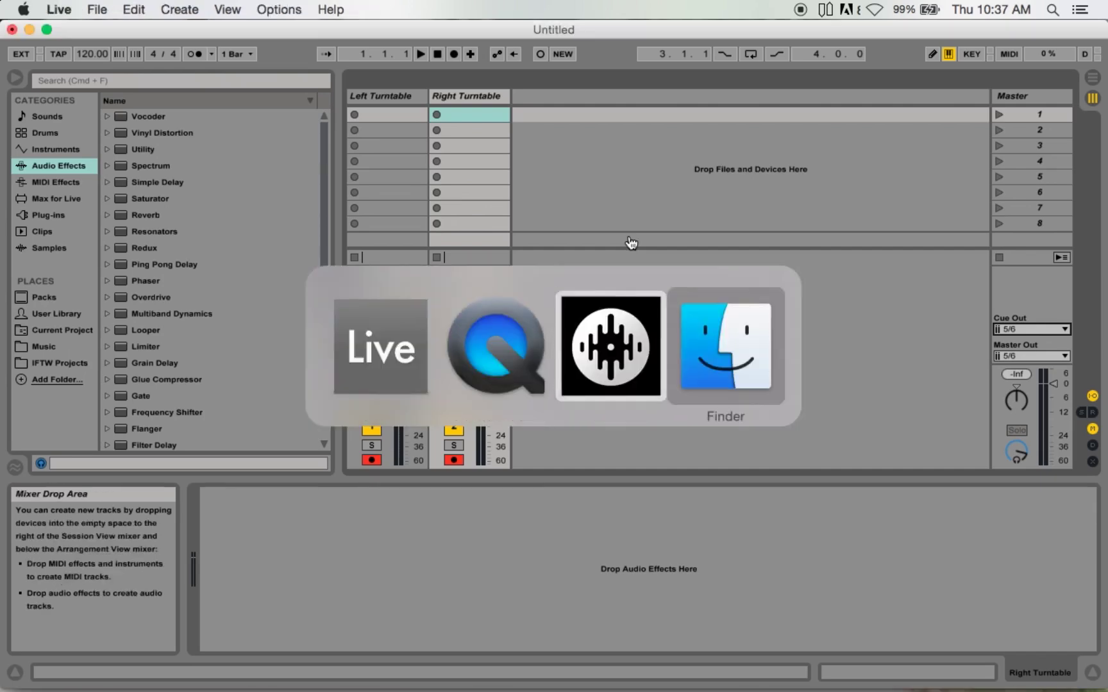
key(super+Tab)
key(super+Tab)
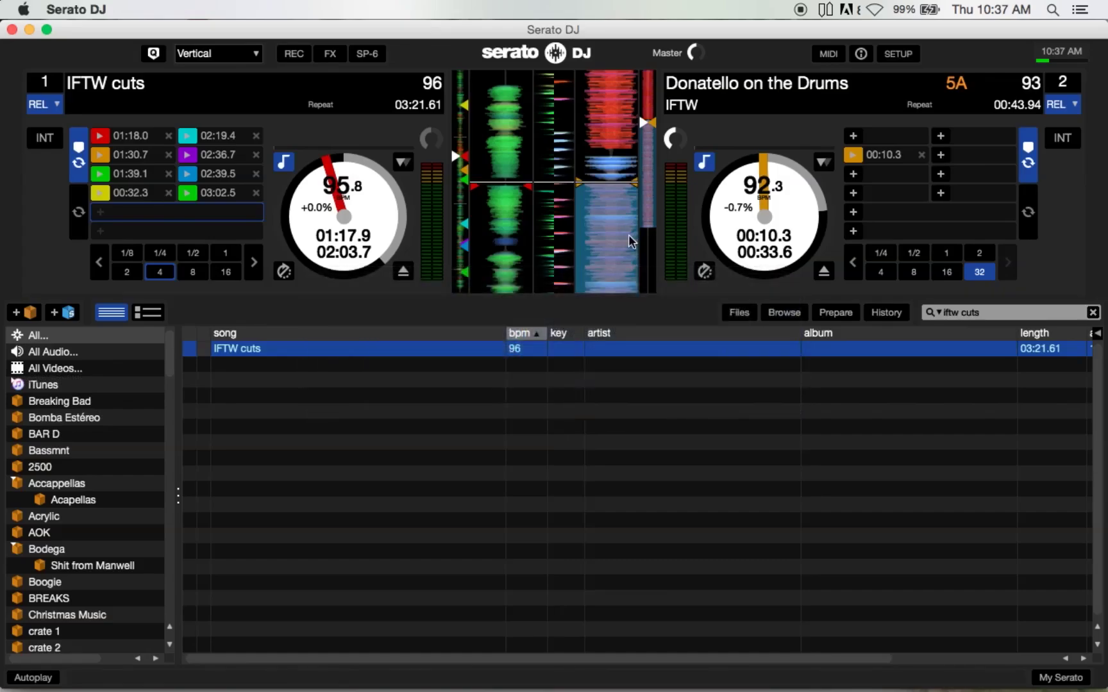
key(super+Tab)
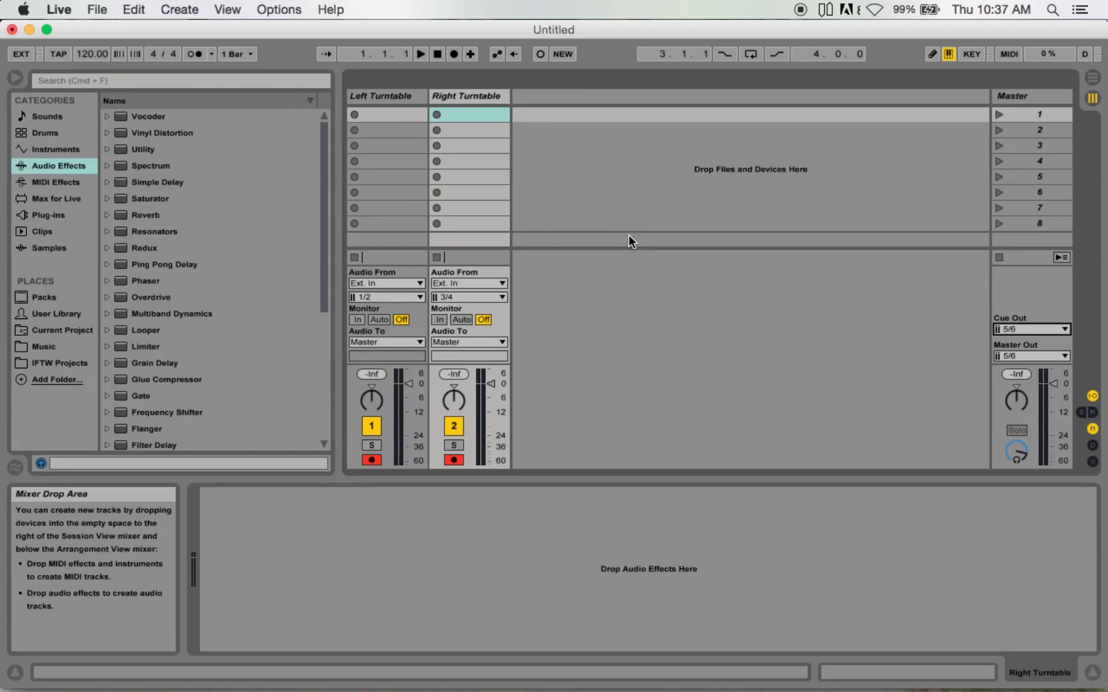
Step: Record about 30 bars from both armed turntable tracks into the Arrangement View and stop the recording
key(Tab)
click(454, 55)
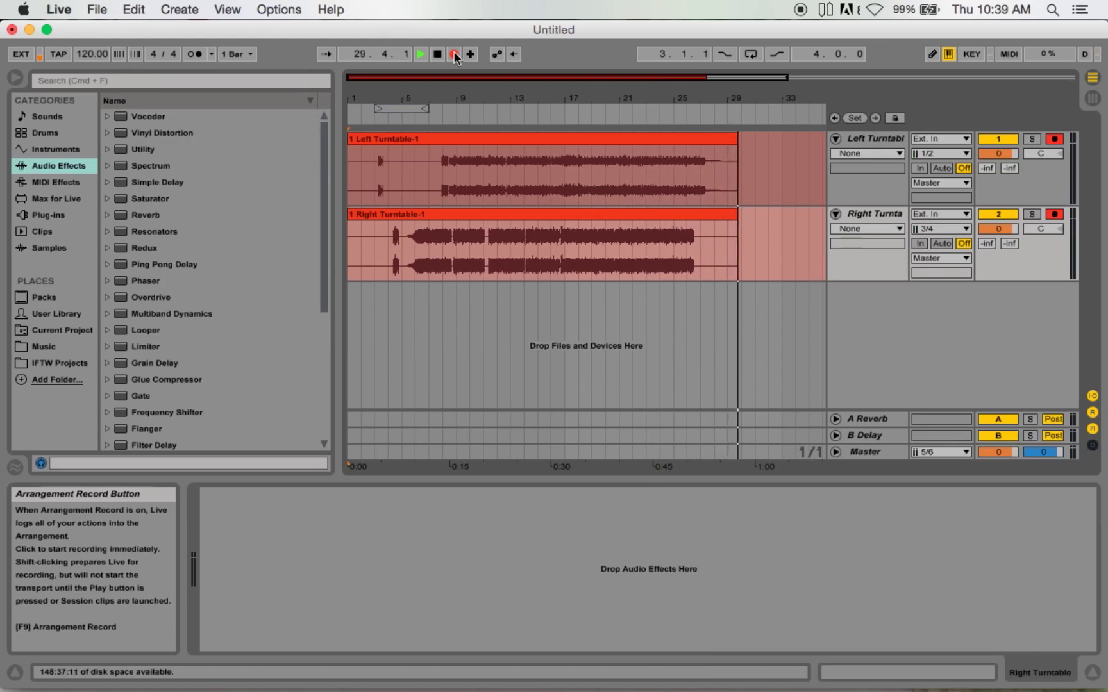
key(space)
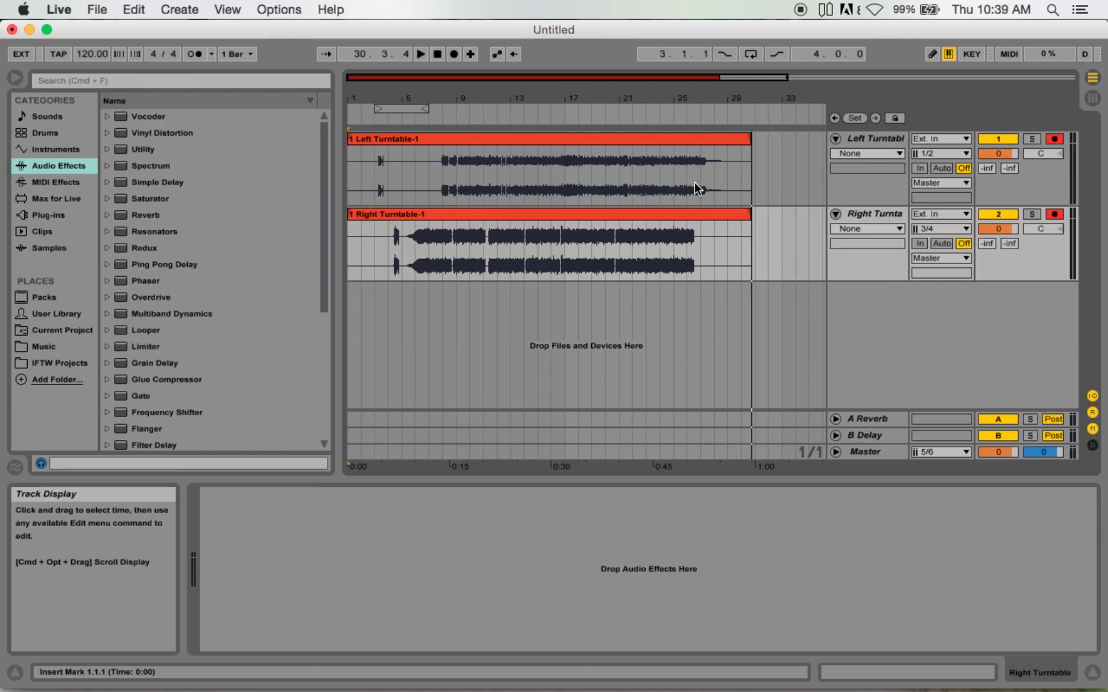
Step: Play back the recording, soloing the Left Turntable and Right Turntable tracks in turn, and stop playback
key(space)
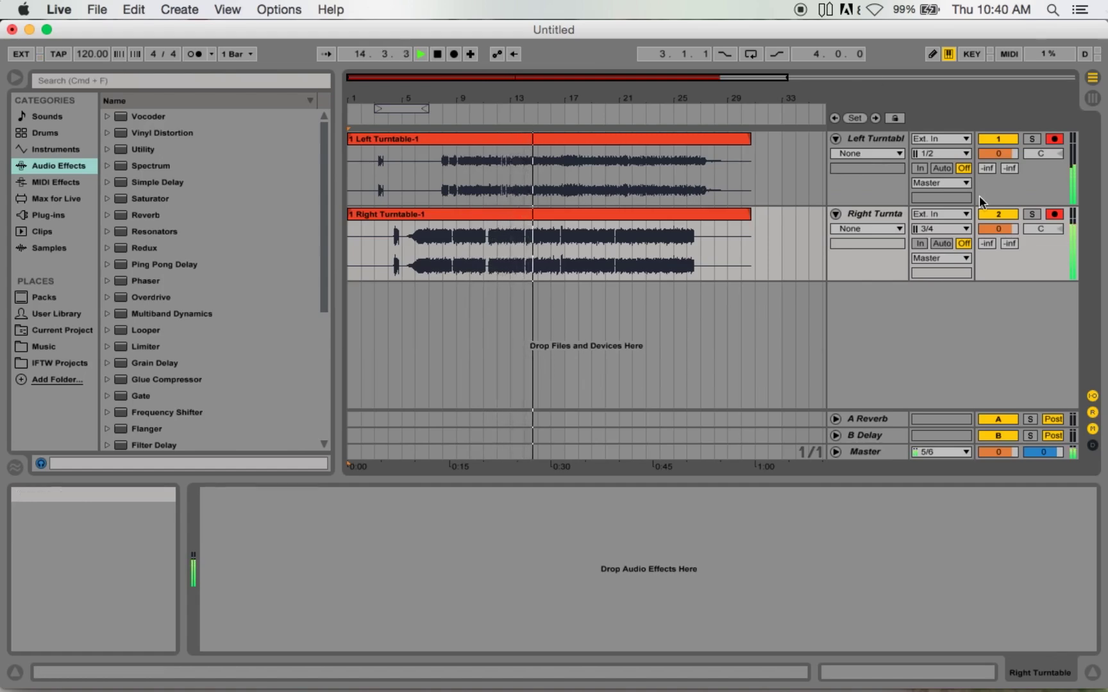
click(1031, 139)
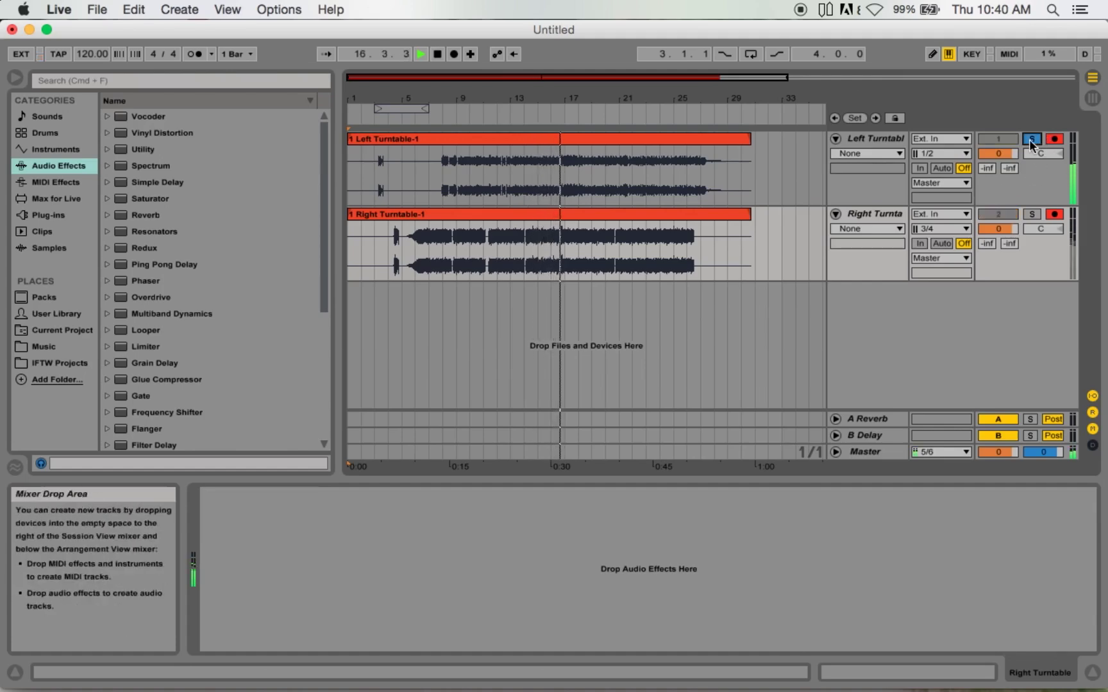
click(1031, 141)
click(1032, 215)
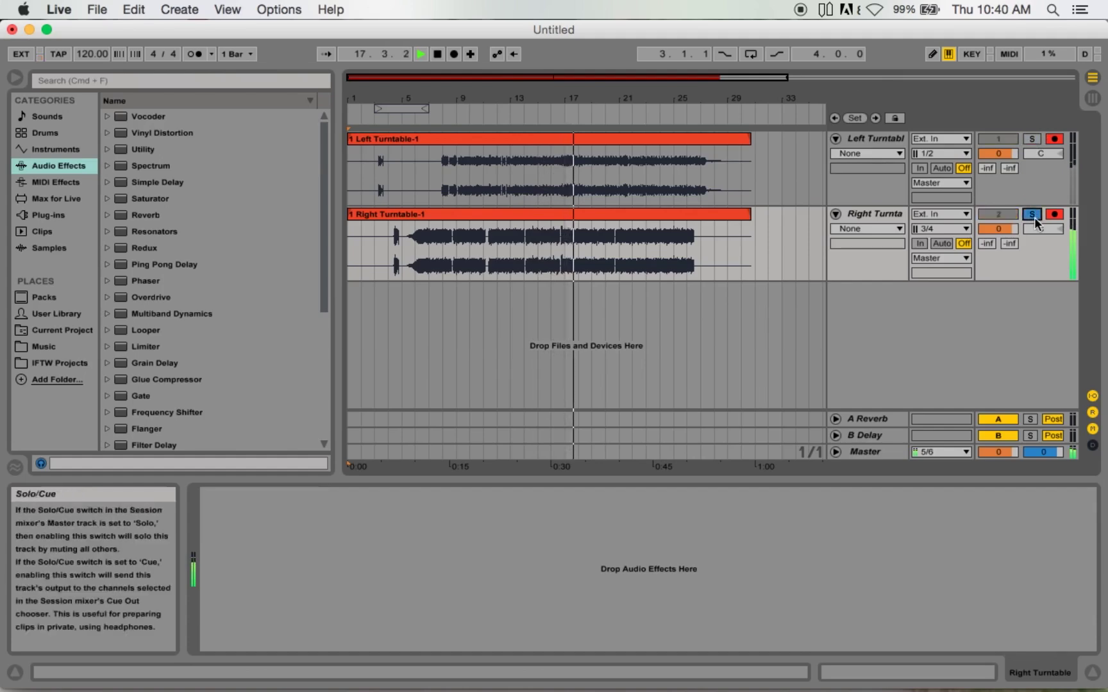
click(1033, 217)
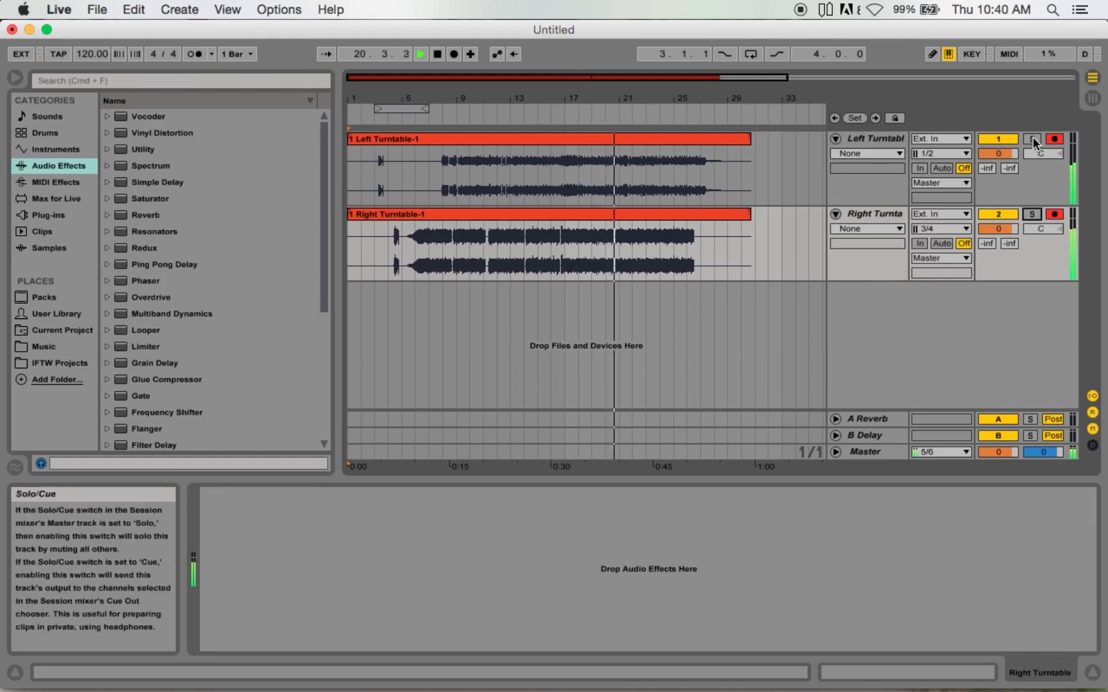
key(space)
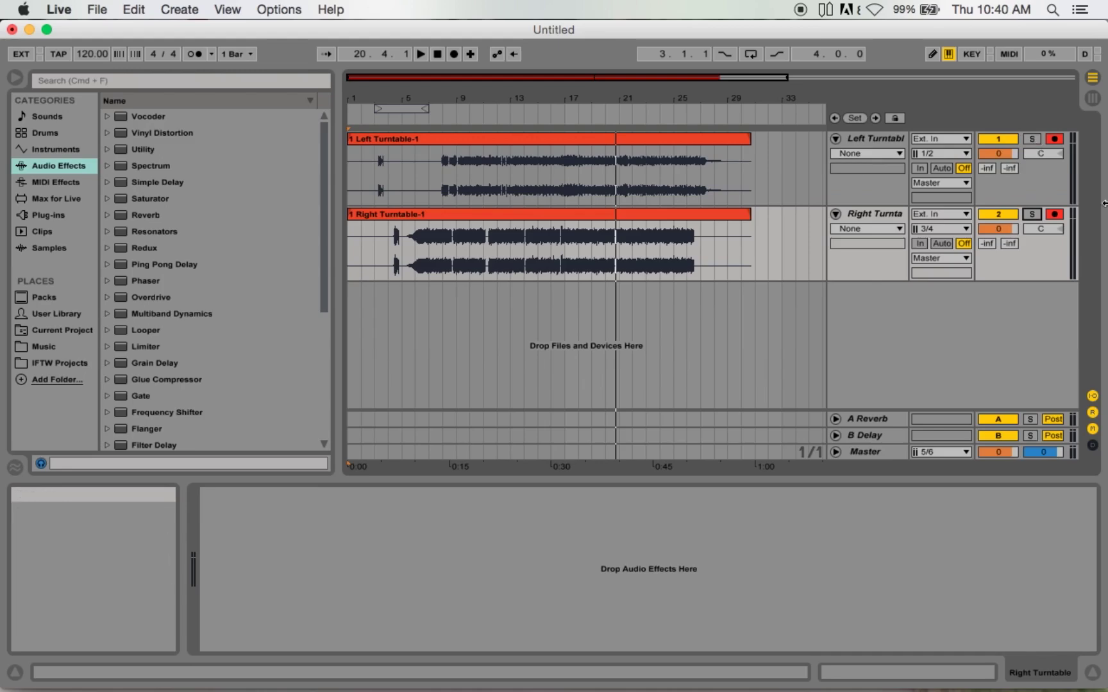
Step: Switch to Serato DJ and open its audio setup to examine the USB buffer size
key(super+Tab)
key(super+Tab)
key(super+Tab)
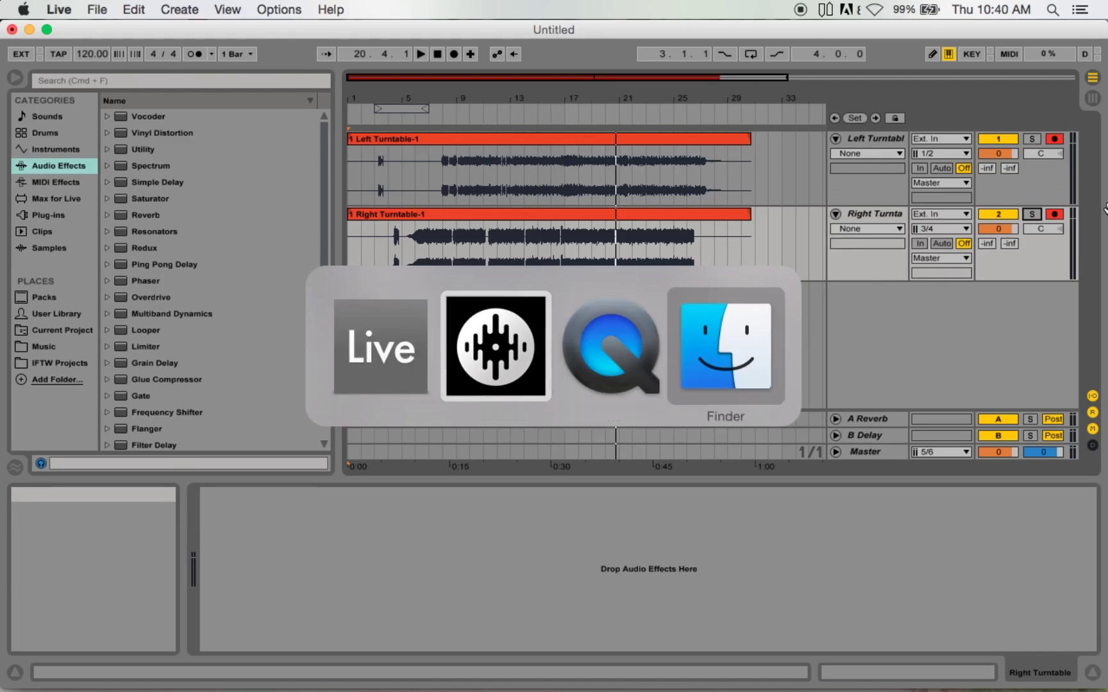
key(super+shift+Tab)
key(super+shift+Tab)
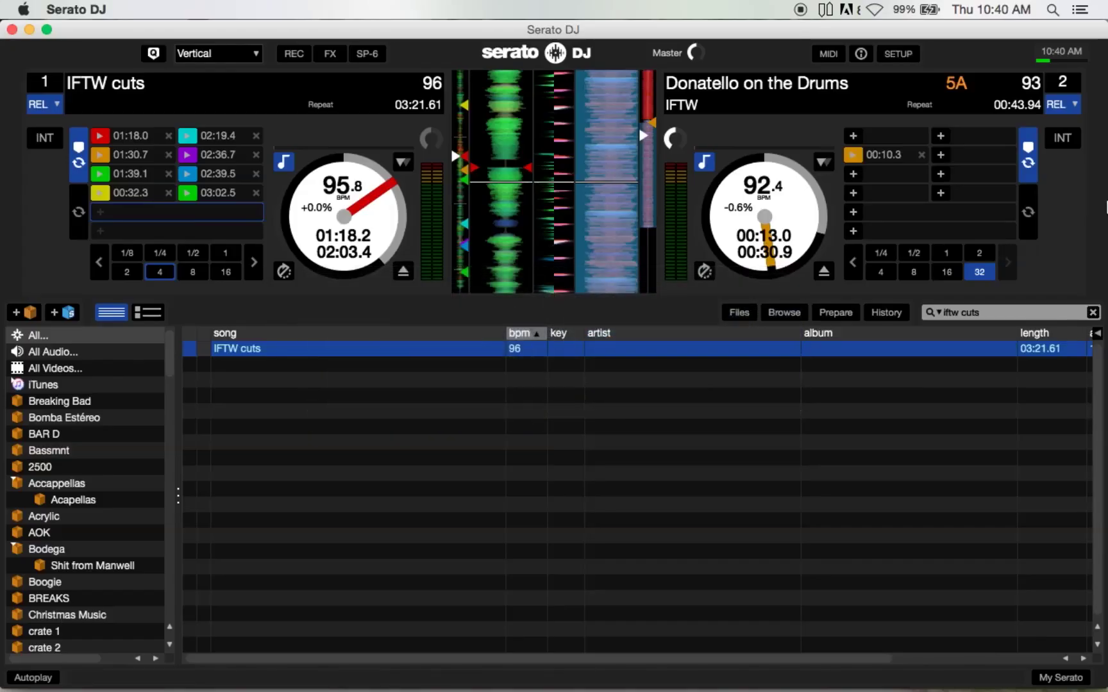
key(super+Tab)
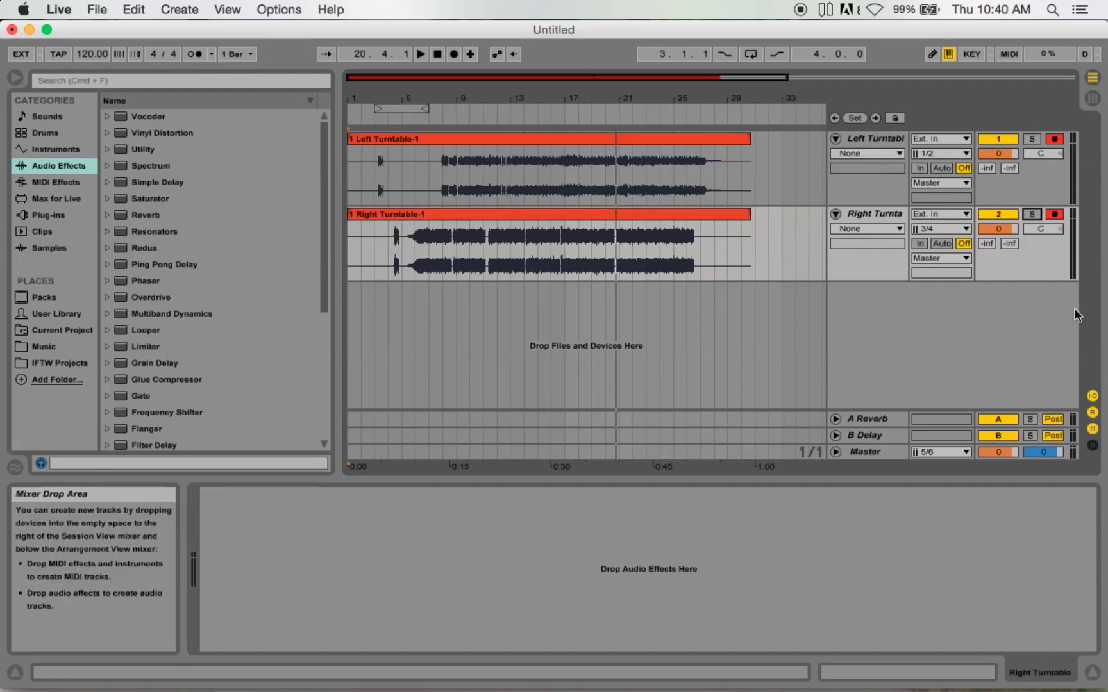
key(super+Tab)
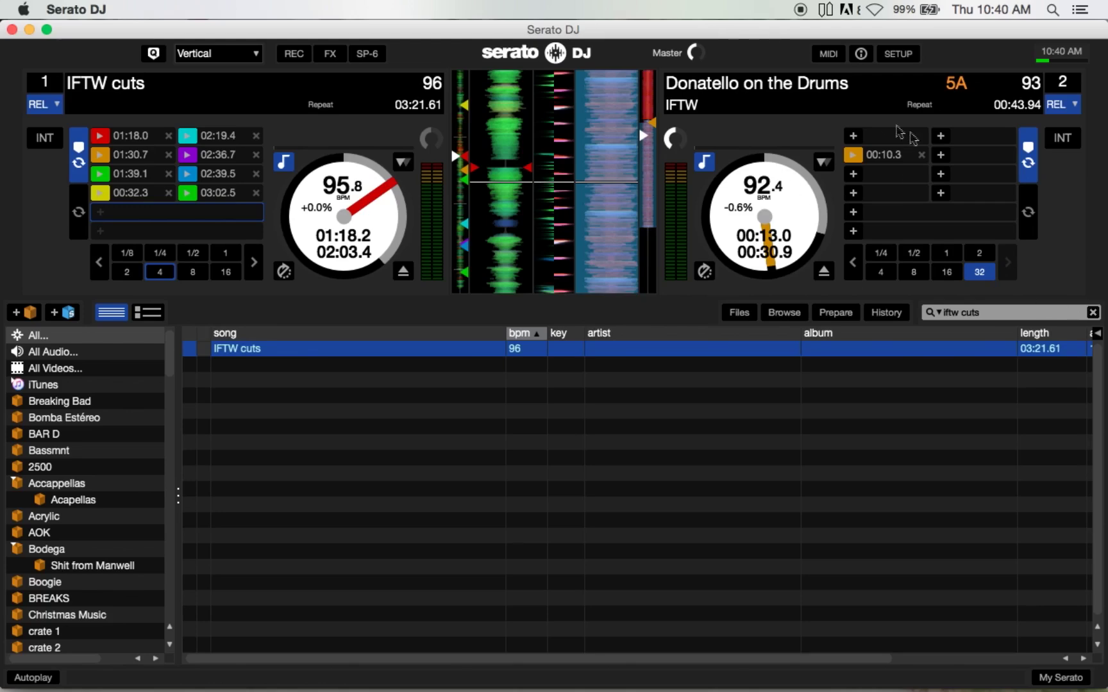
click(905, 55)
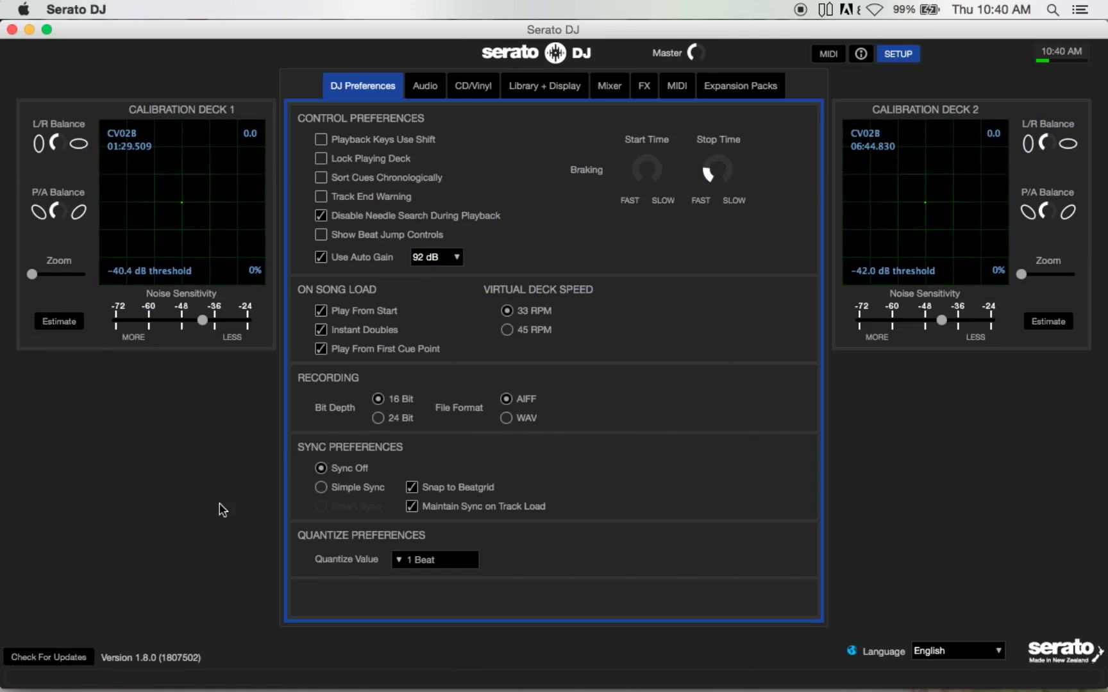
click(421, 96)
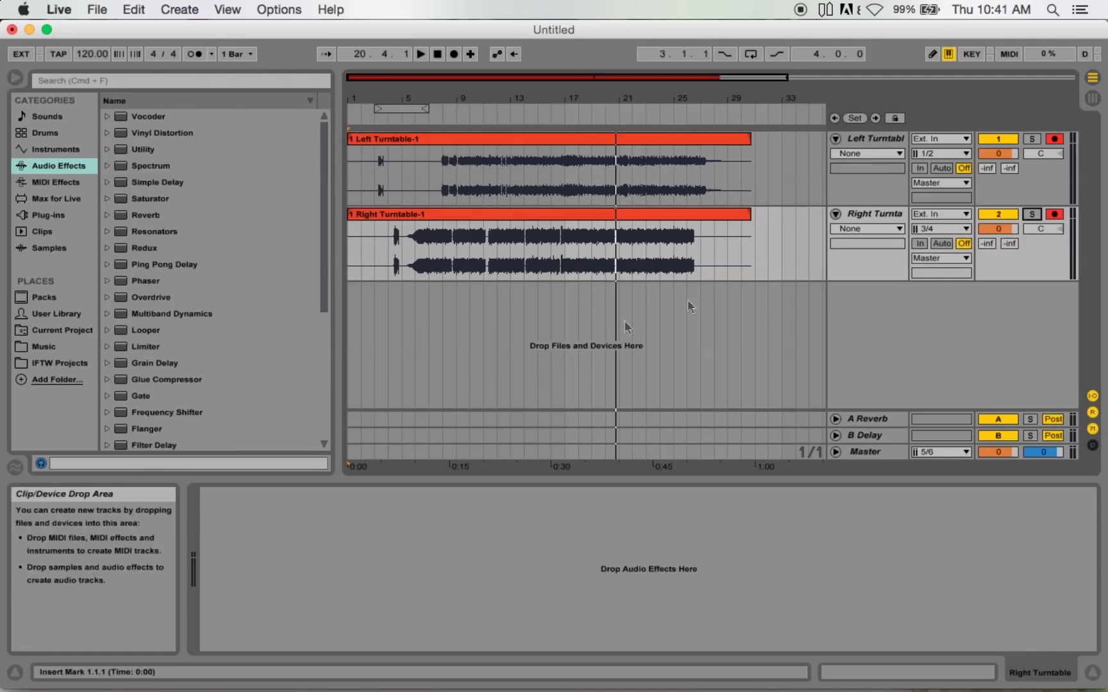
Step: Examine the buffer size options in Ableton Live's audio preferences without changing the setting, and close the preferences
click(57, 11)
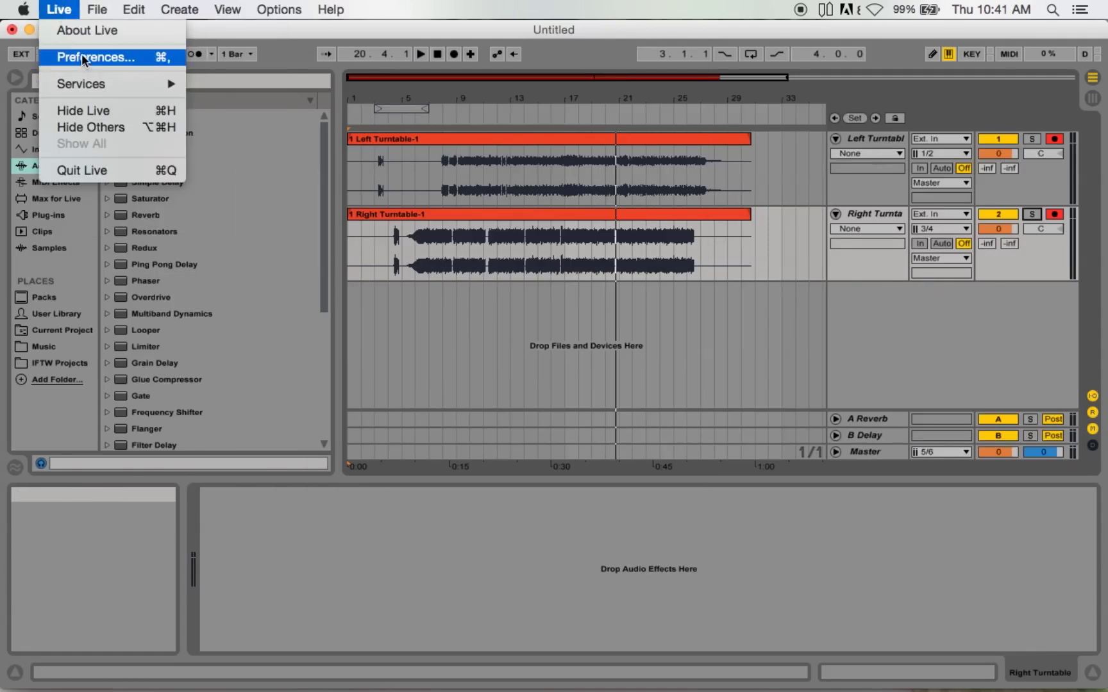
click(83, 58)
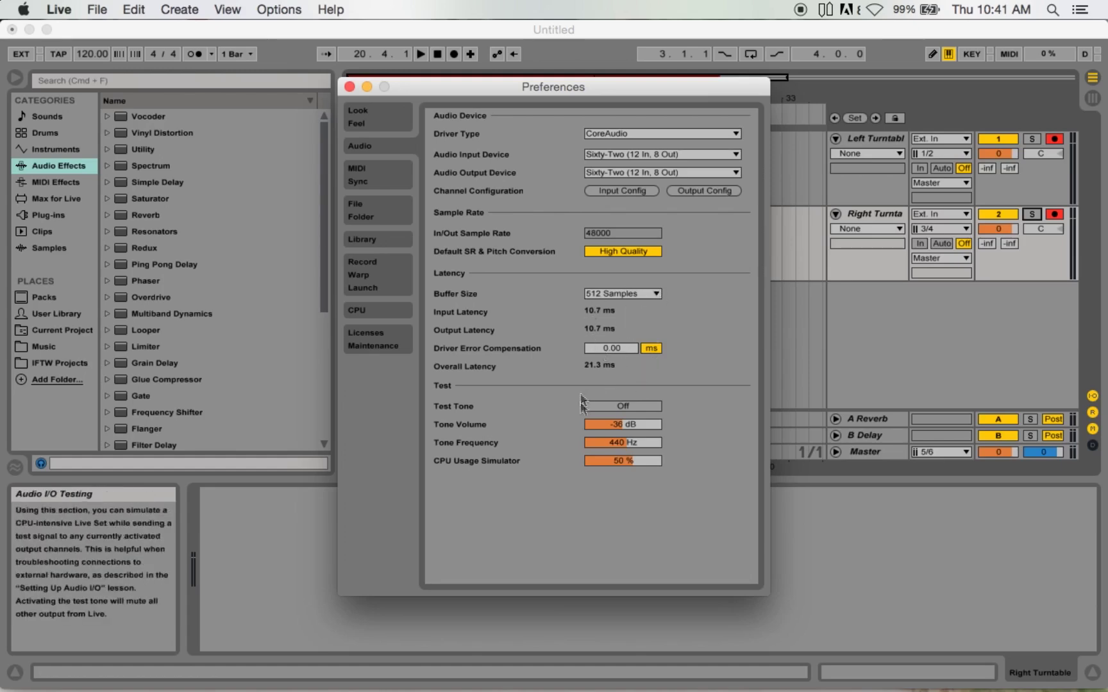
click(653, 296)
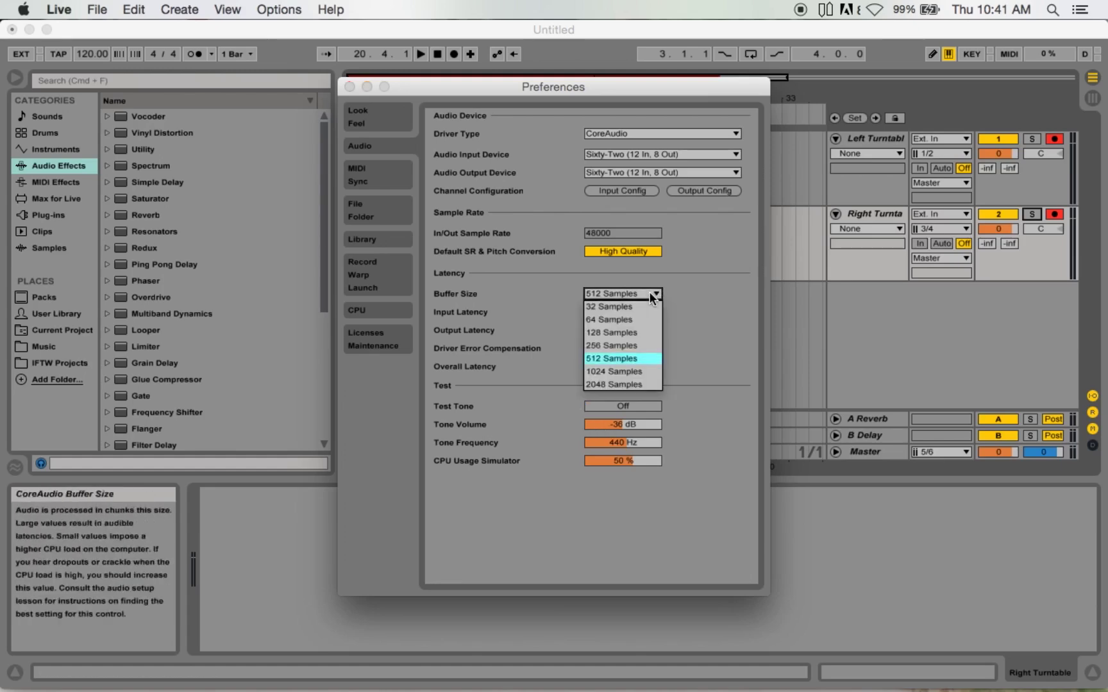
click(682, 289)
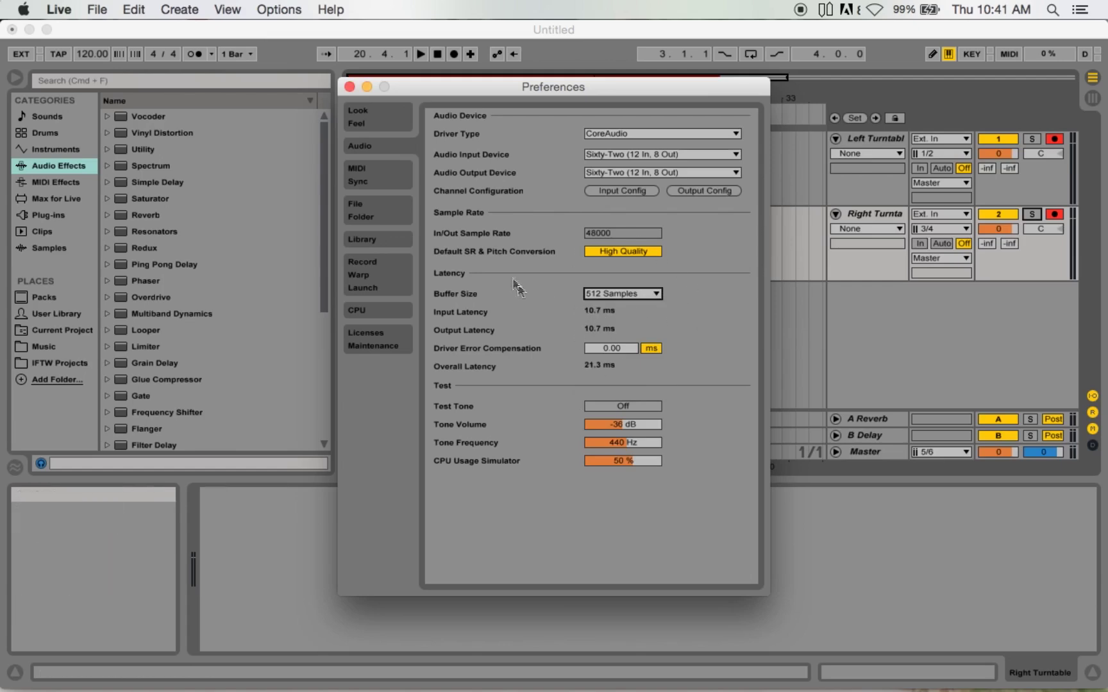
click(349, 87)
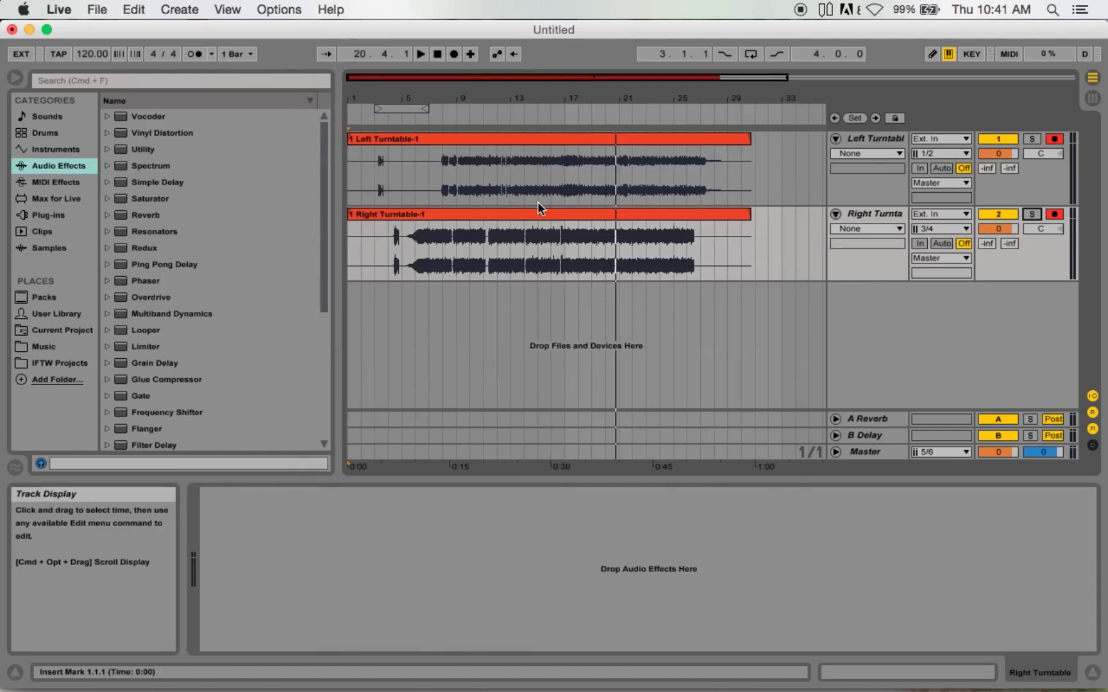
Step: Switch to Serato DJ and close its setup screen to return to the decks
key(super+Tab)
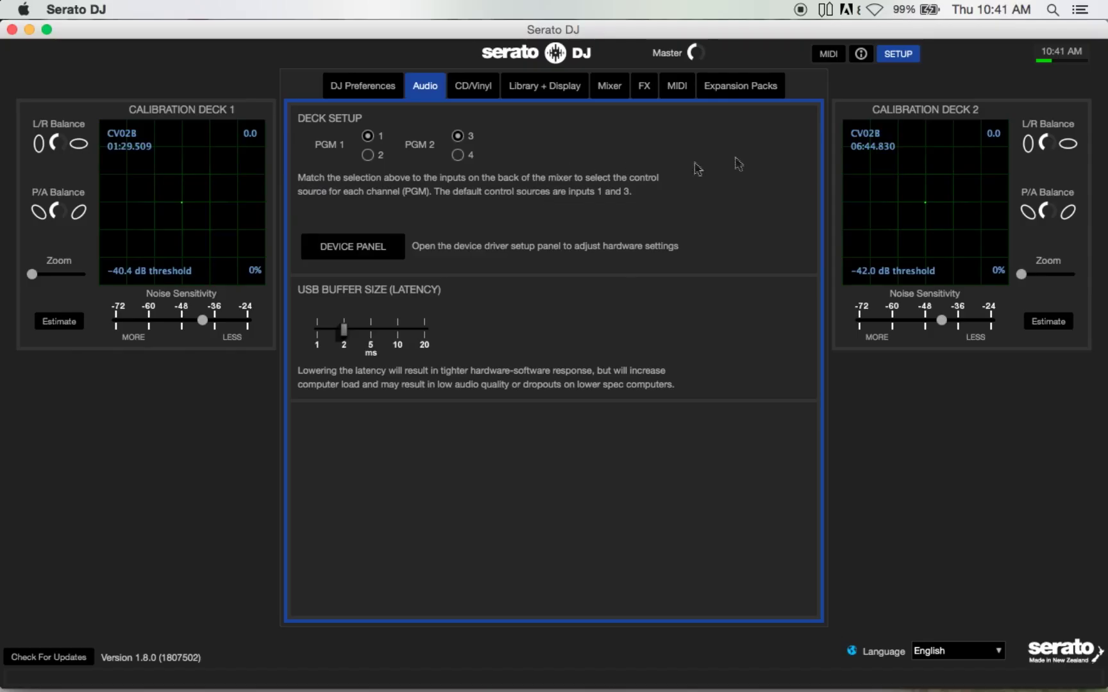
click(900, 53)
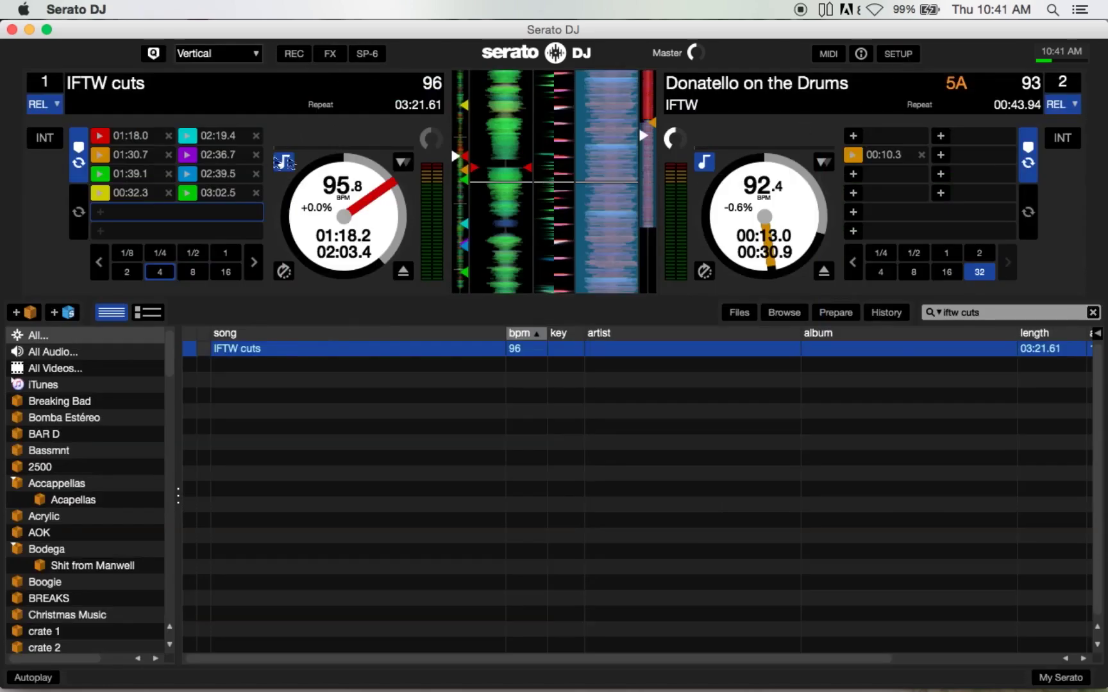